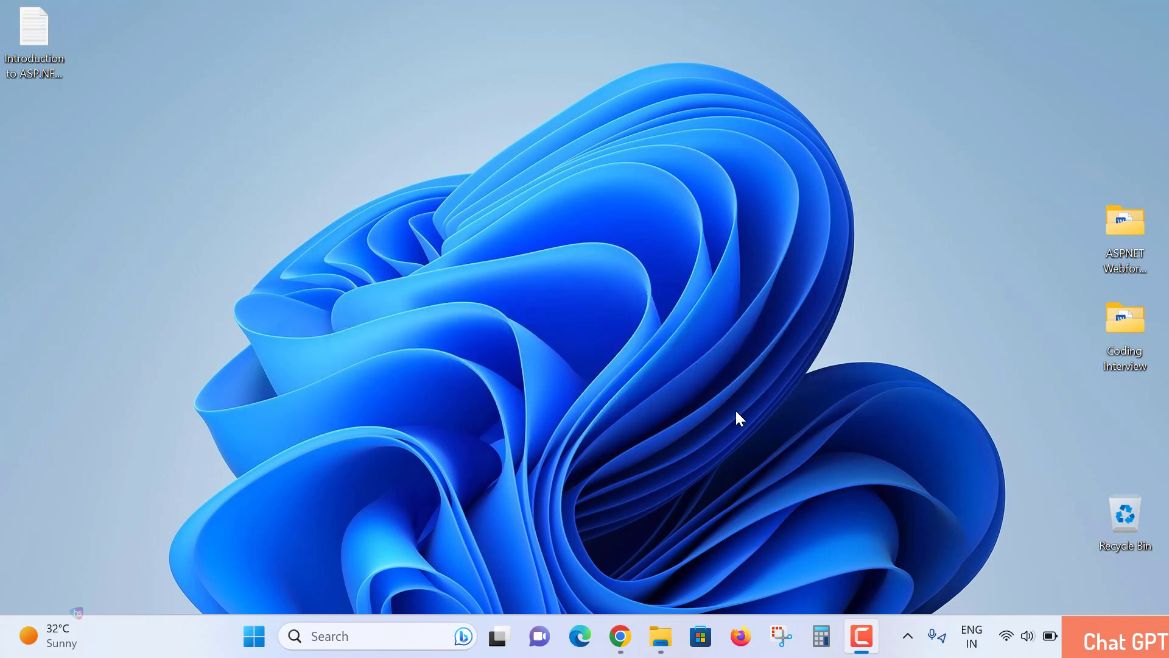
# Restore the Chrome window showing the empty ChatGPT new chat page.
pyautogui.click(620, 636)
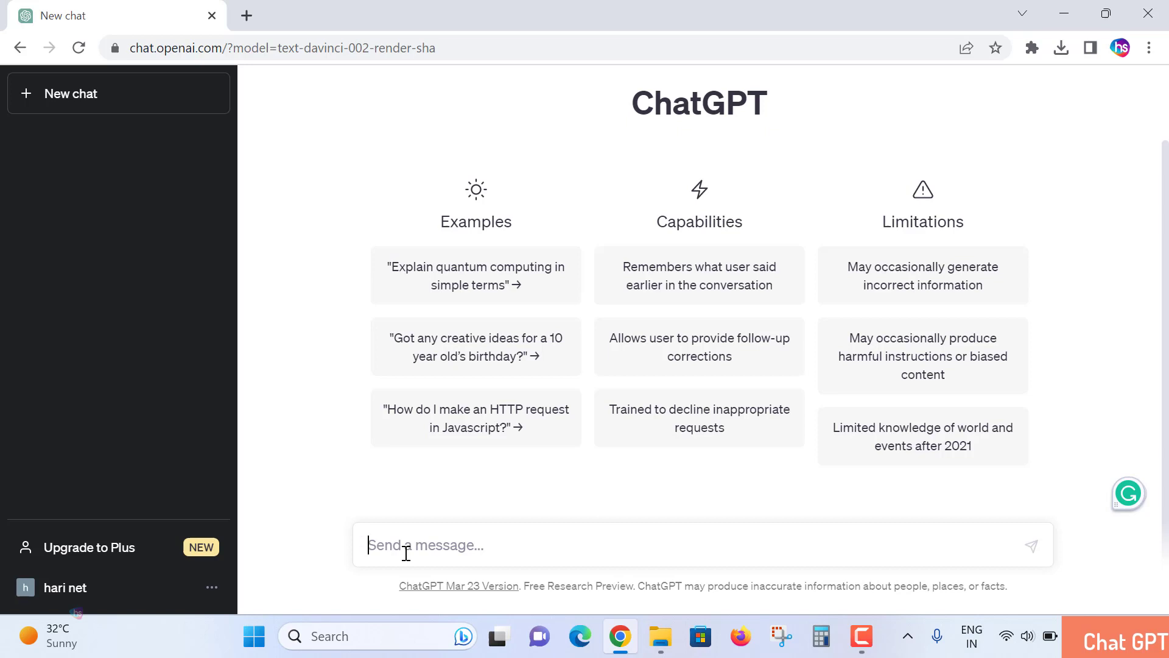
pyautogui.write('how to creat')
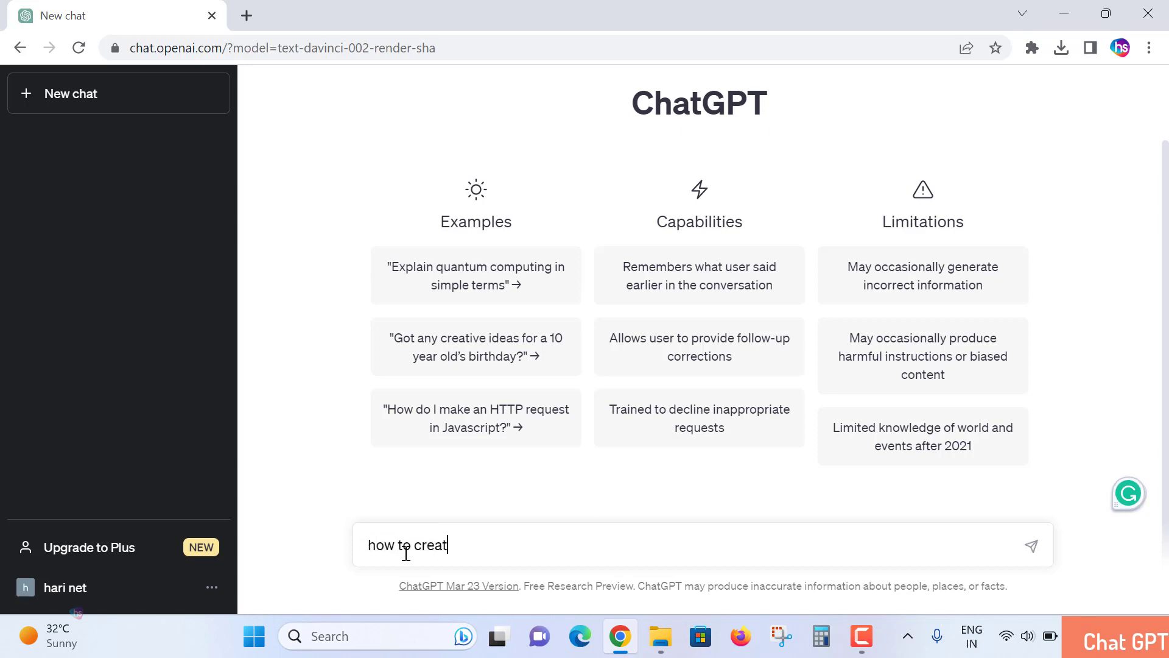
pyautogui.write('e fri')
# Correct the misspelled word in the prompt 'how to create first website for my business'.
pyautogui.press('BackSpace')
pyautogui.press('BackSpace')
pyautogui.write('irst ')
pyautogui.write('websi')
pyautogui.write('te for')
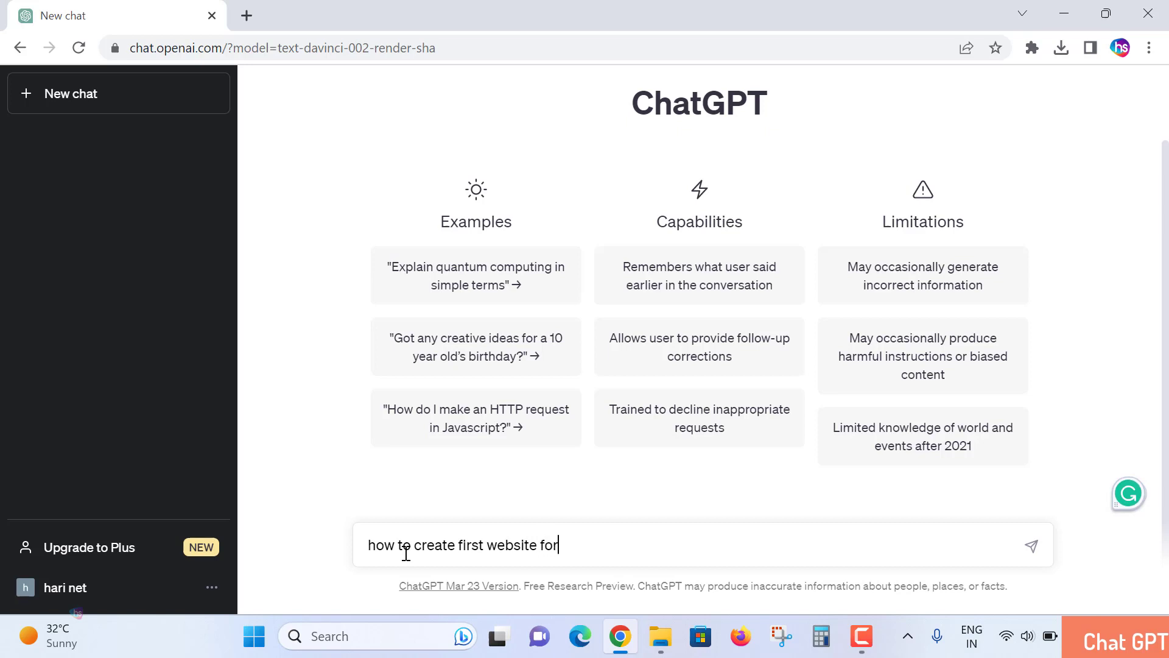
pyautogui.write(' my bus')
pyautogui.write('iness')
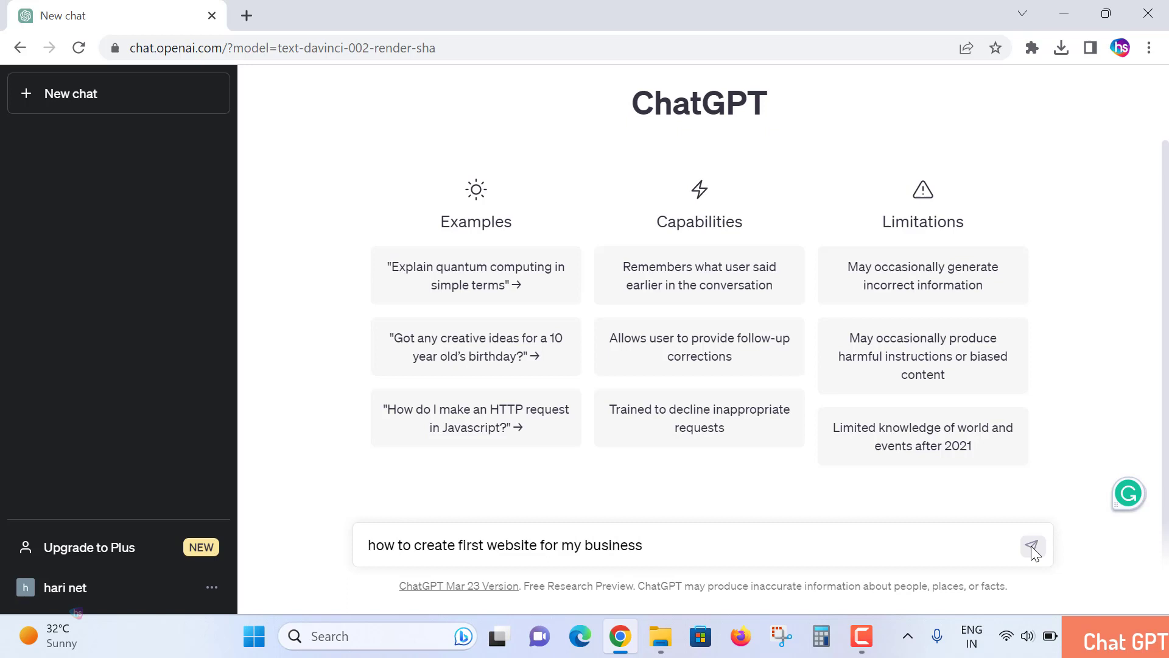
# Send the website question and highlight the purpose-and-goals text in step 1 of the reply.
pyautogui.click(1031, 547)
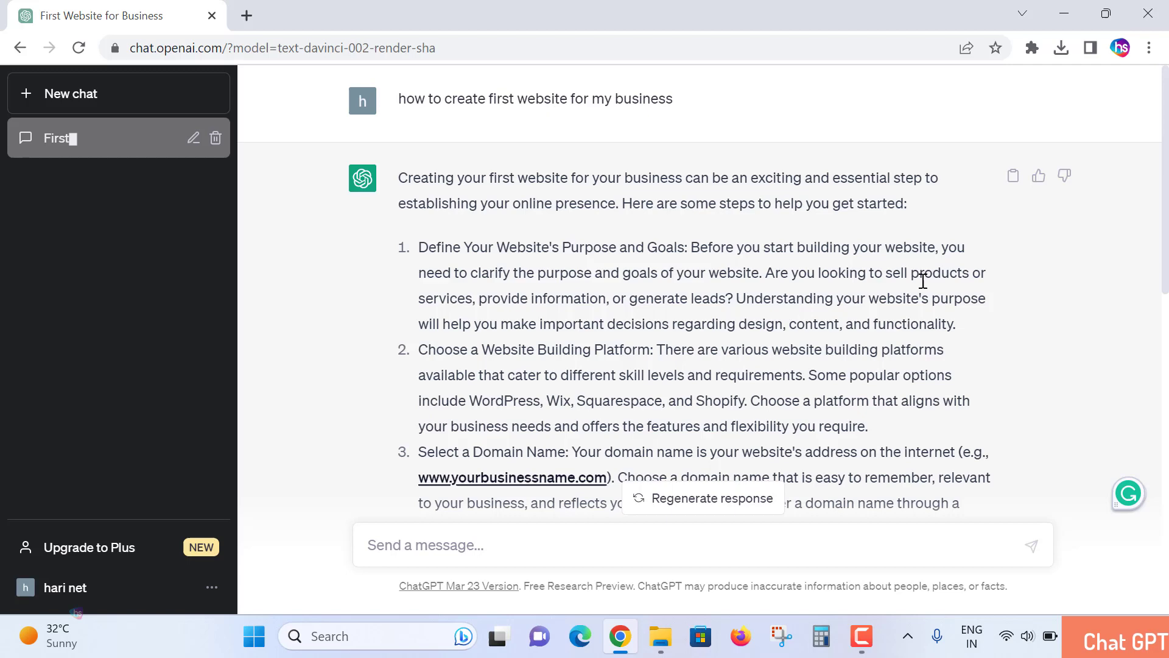
pyautogui.moveTo(523, 246); pyautogui.dragTo(805, 247)
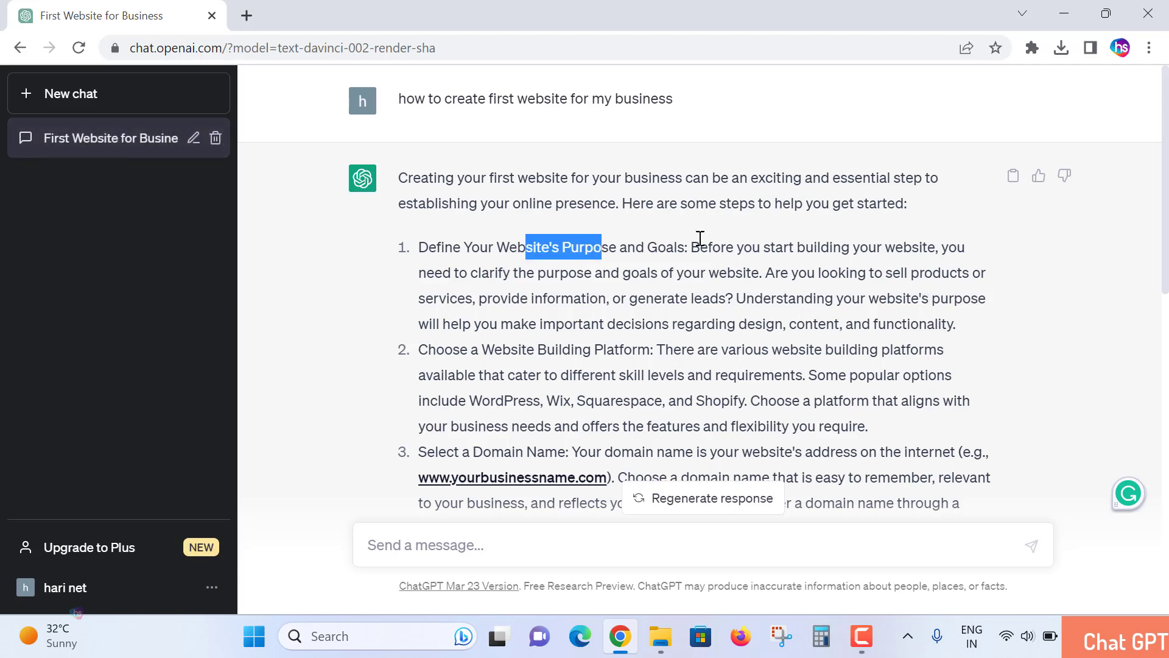
pyautogui.scroll(-1, 978, 252)
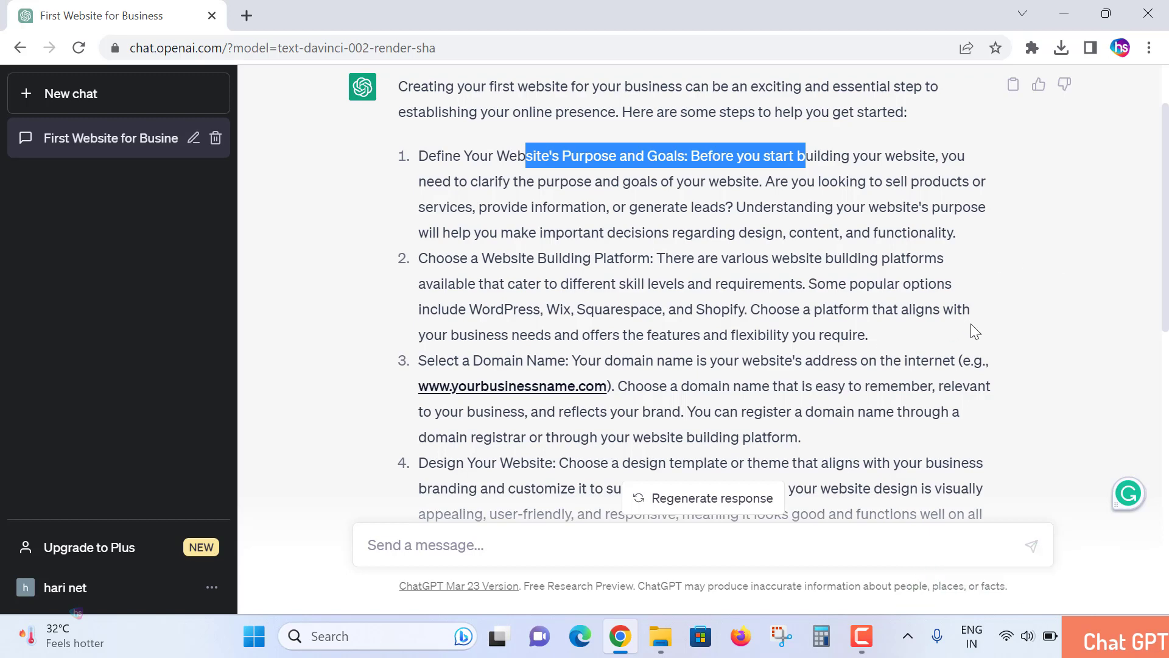
pyautogui.scroll(-1, 971, 325)
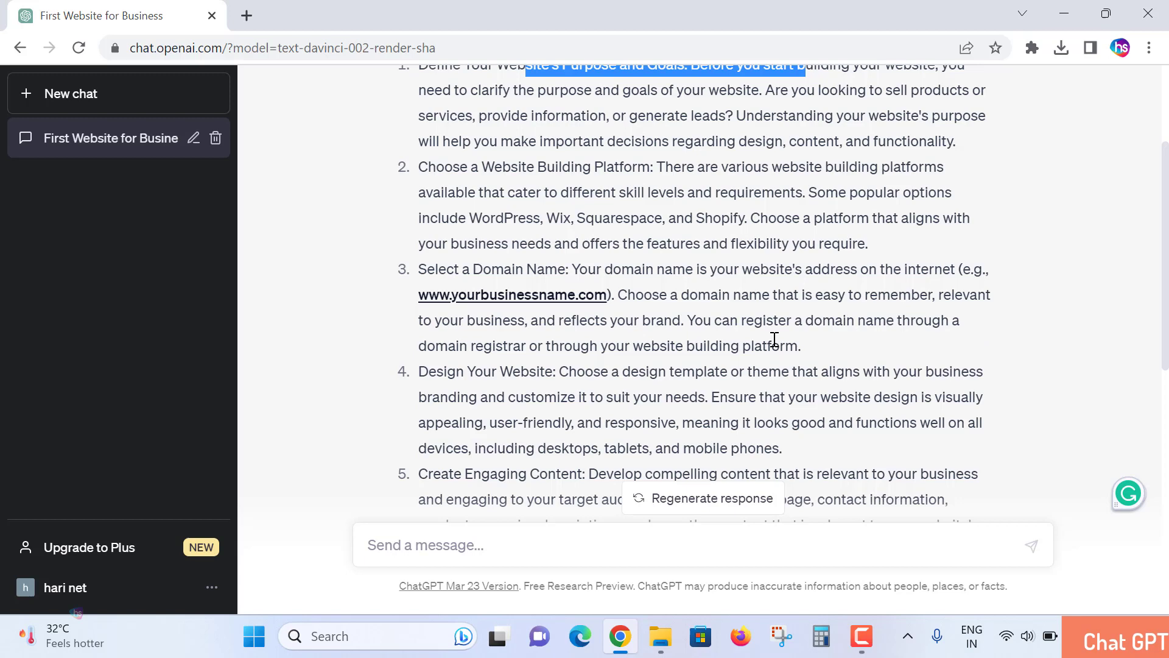
pyautogui.scroll(-1, 1047, 260)
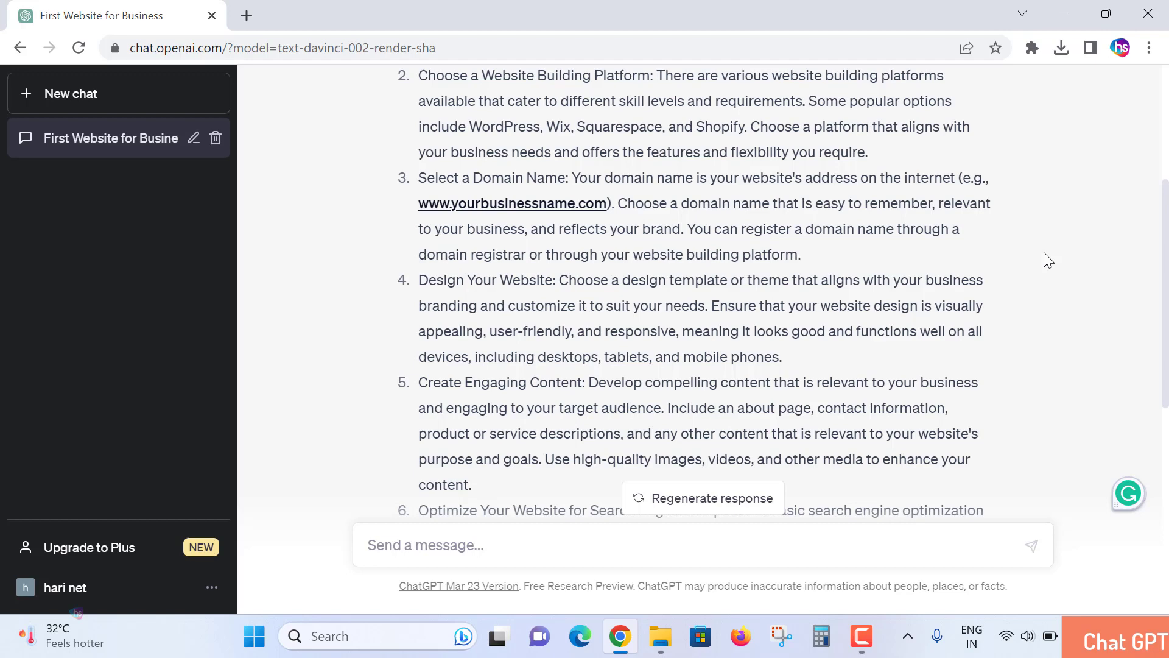
pyautogui.scroll(-1, 1047, 260)
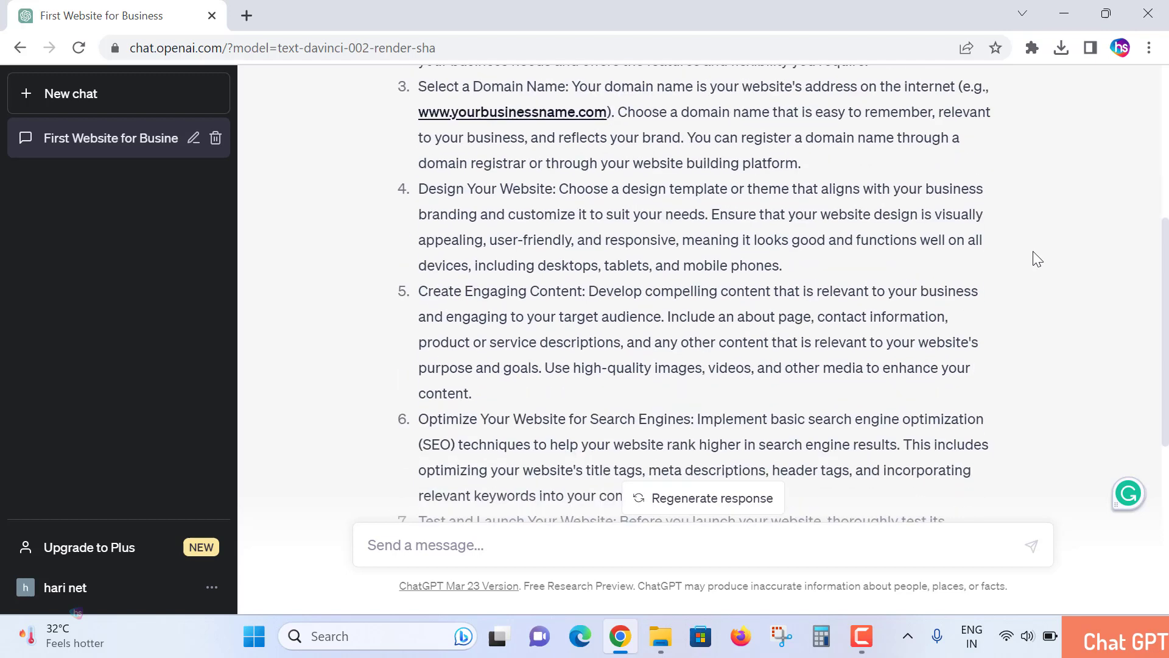
pyautogui.scroll(-2, 950, 239)
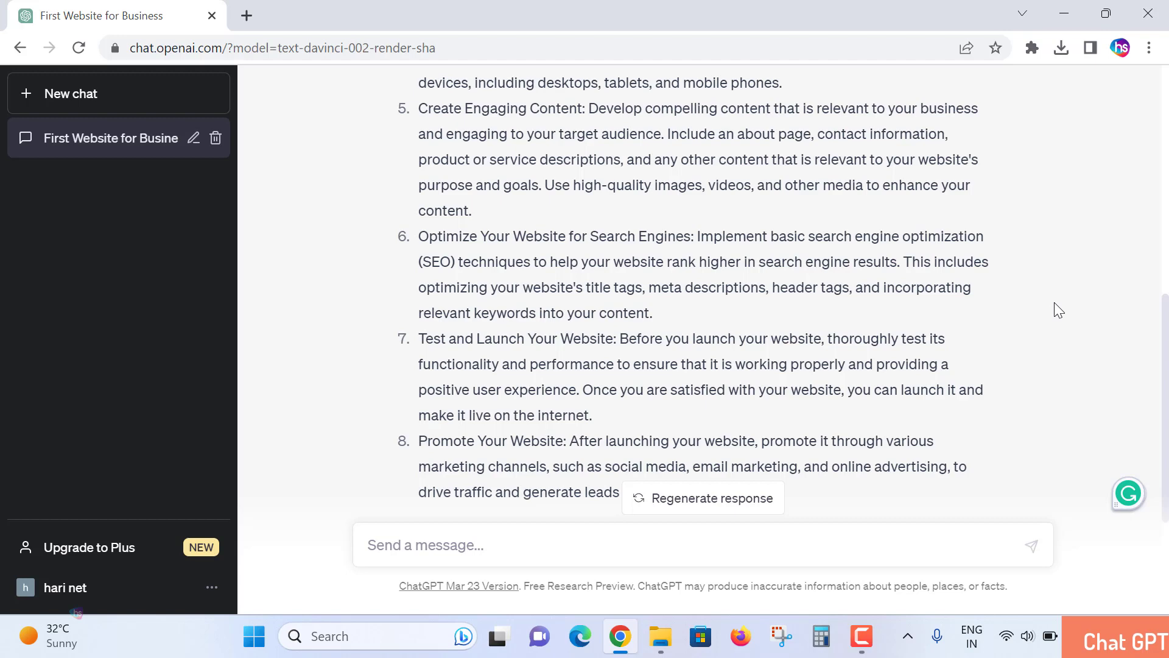
pyautogui.scroll(-2, 1012, 319)
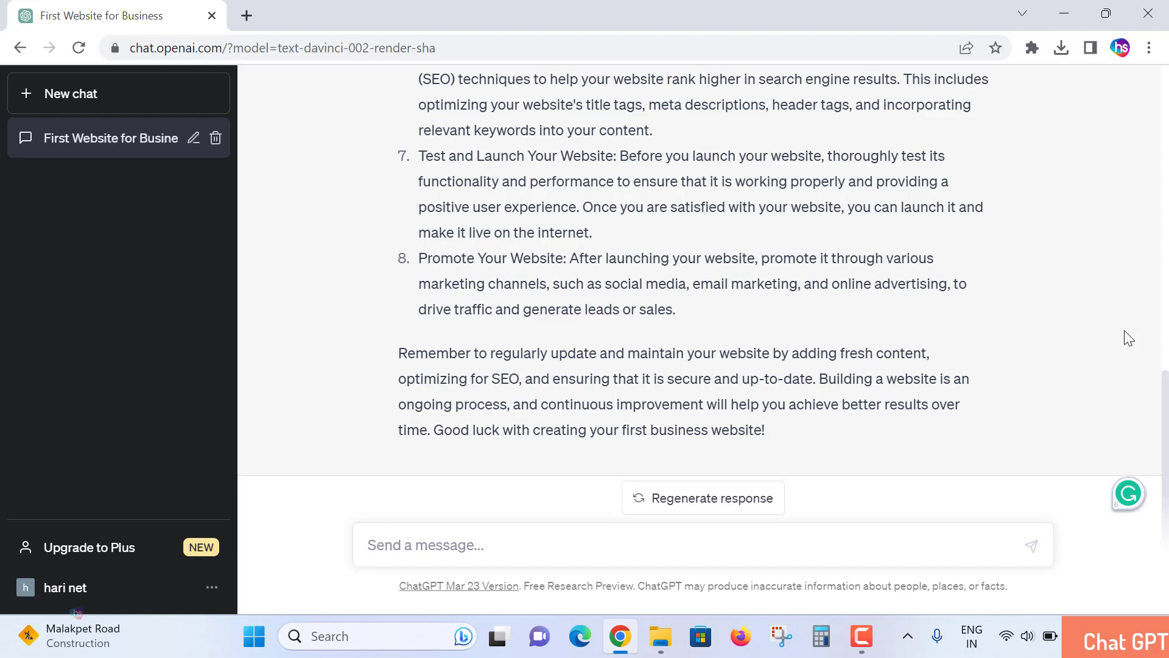
pyautogui.scroll(2, 975, 387)
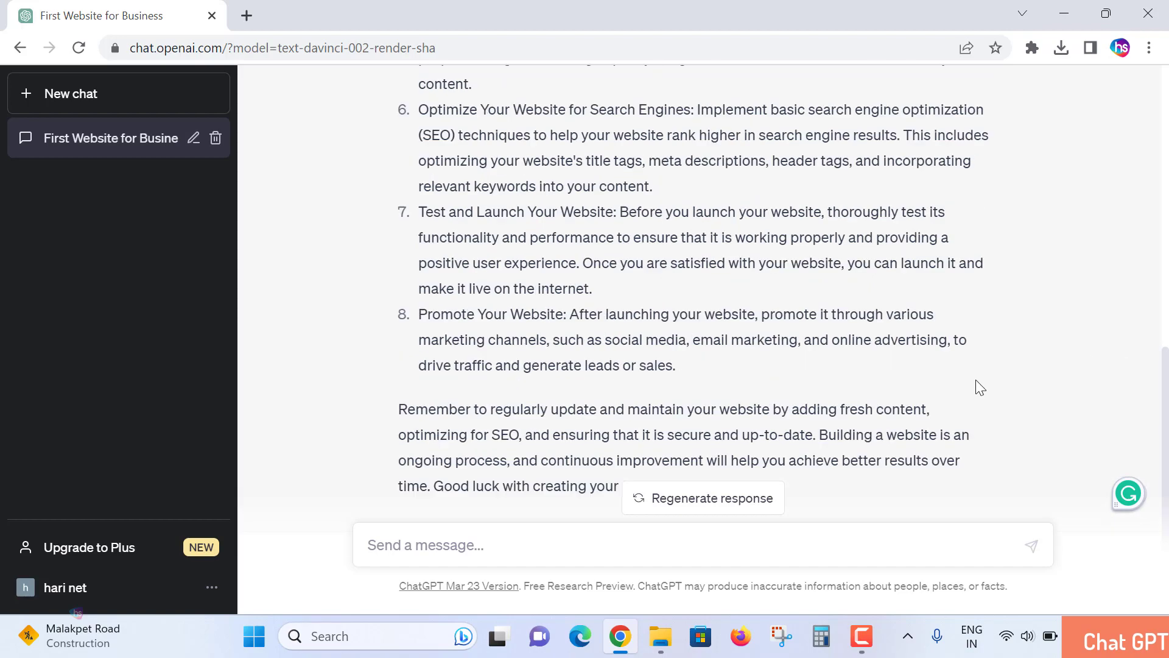
pyautogui.scroll(10, 975, 384)
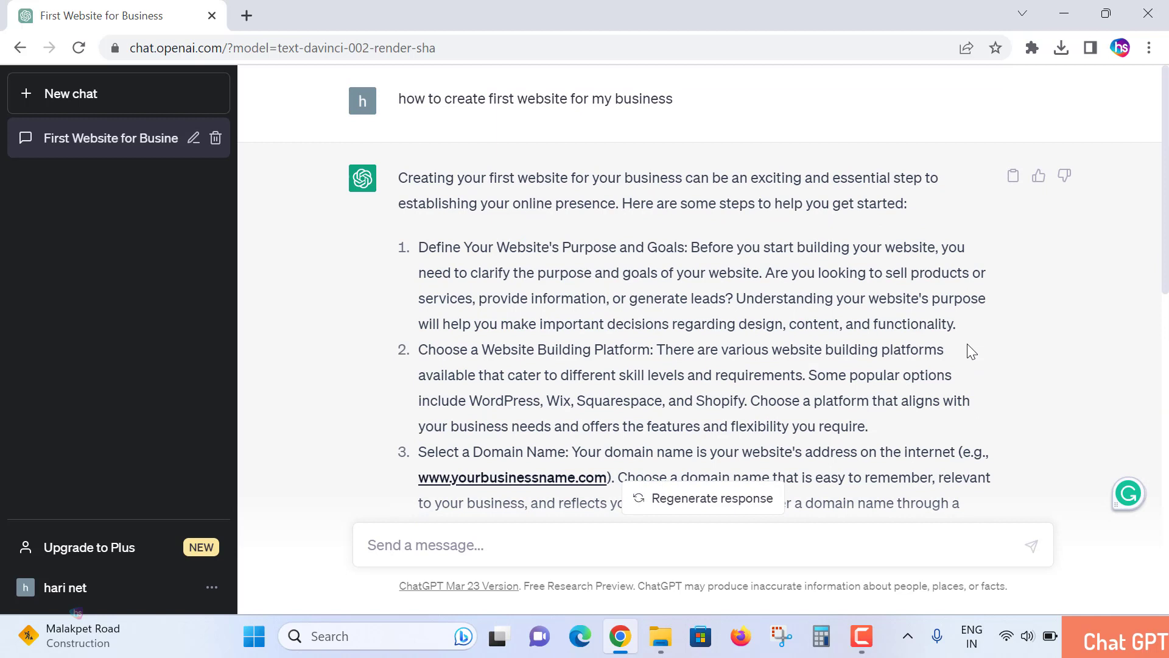